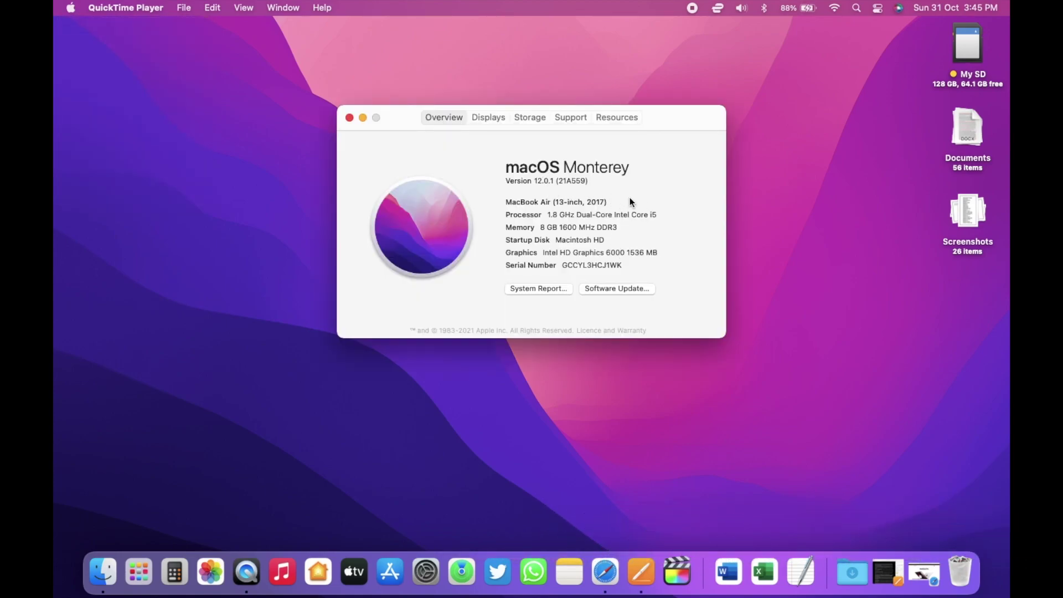
Step: Close the About This Mac window showing macOS Monterey 12.0.1 (21A559)
left_click(349, 117)
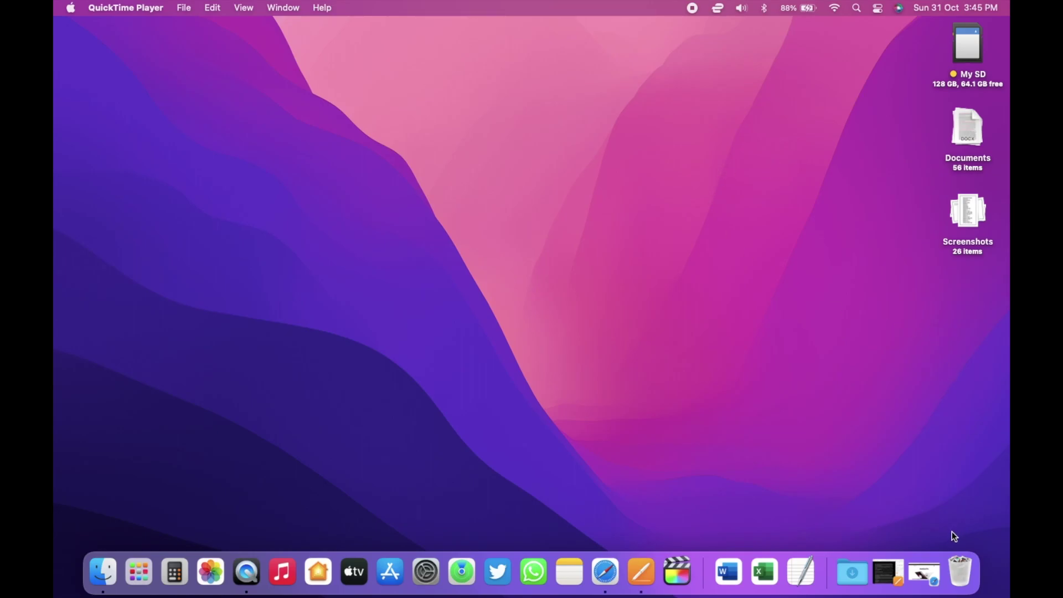
left_click(622, 367)
left_click(925, 573)
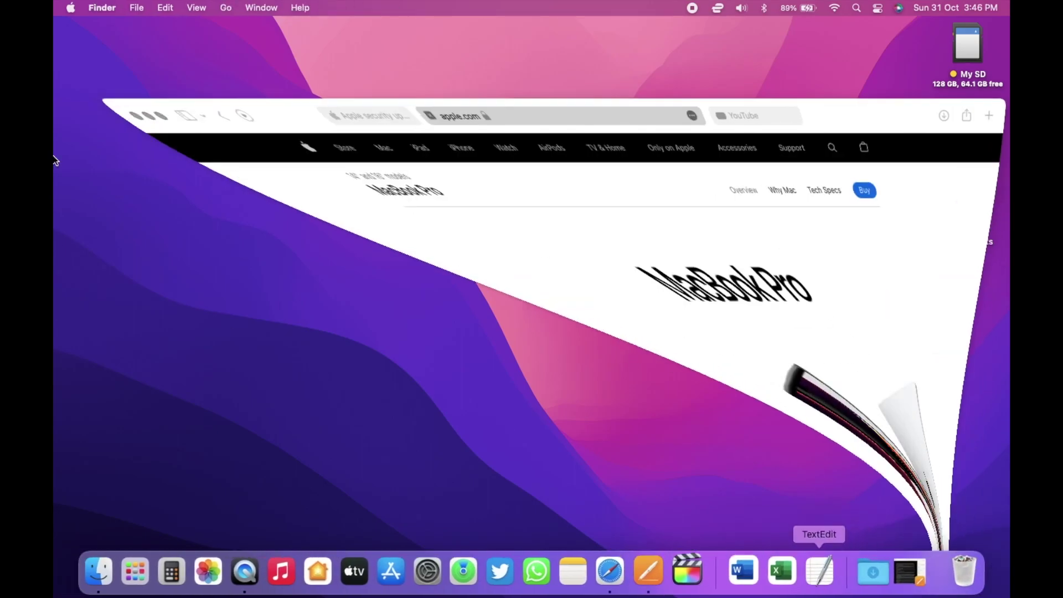
left_click(105, 9)
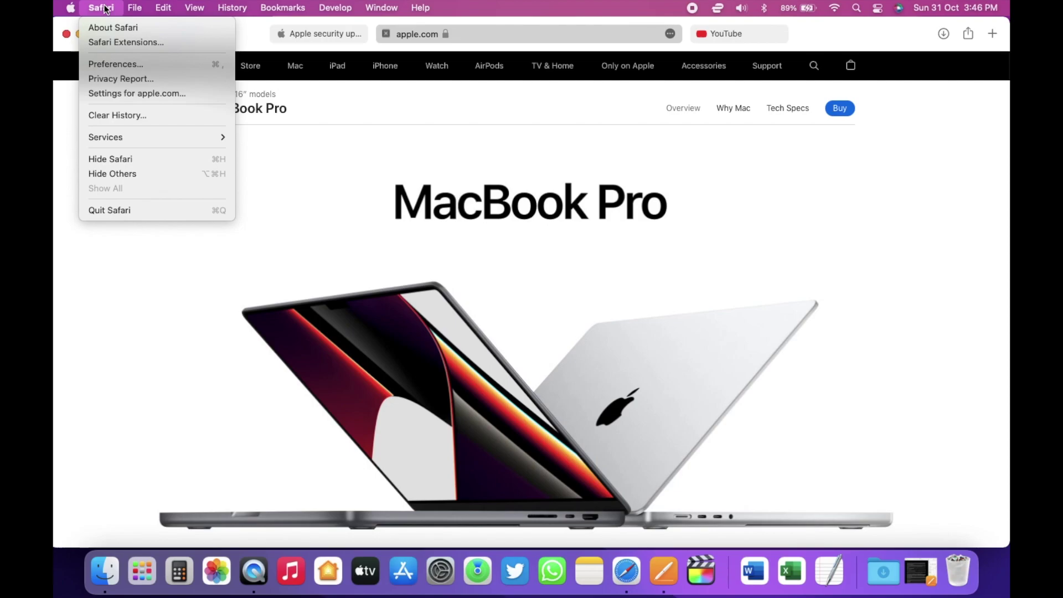
left_click(105, 22)
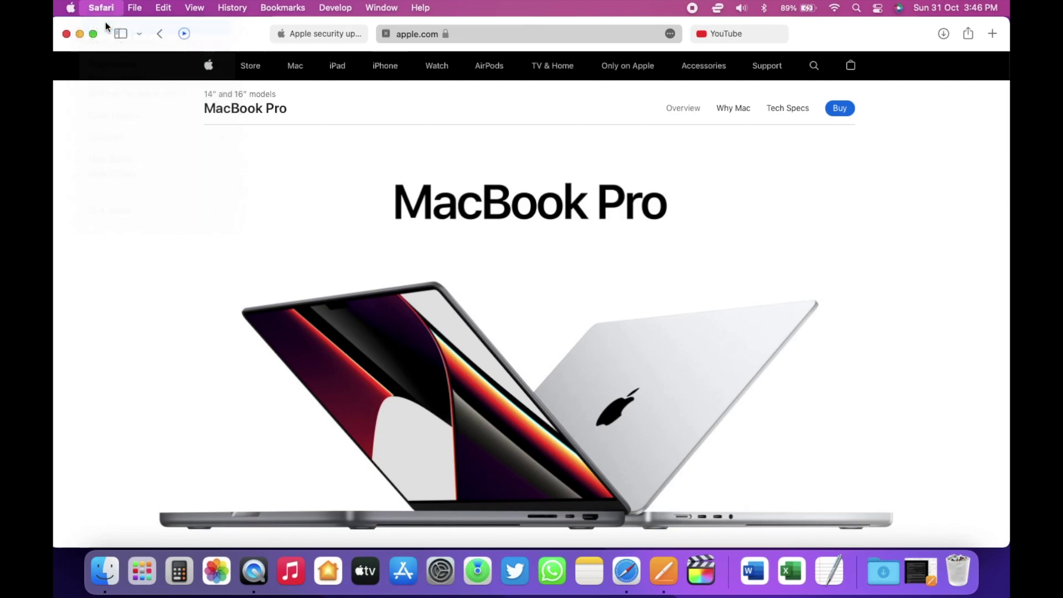
left_click(81, 35)
left_click_drag(537, 117, 538, 190)
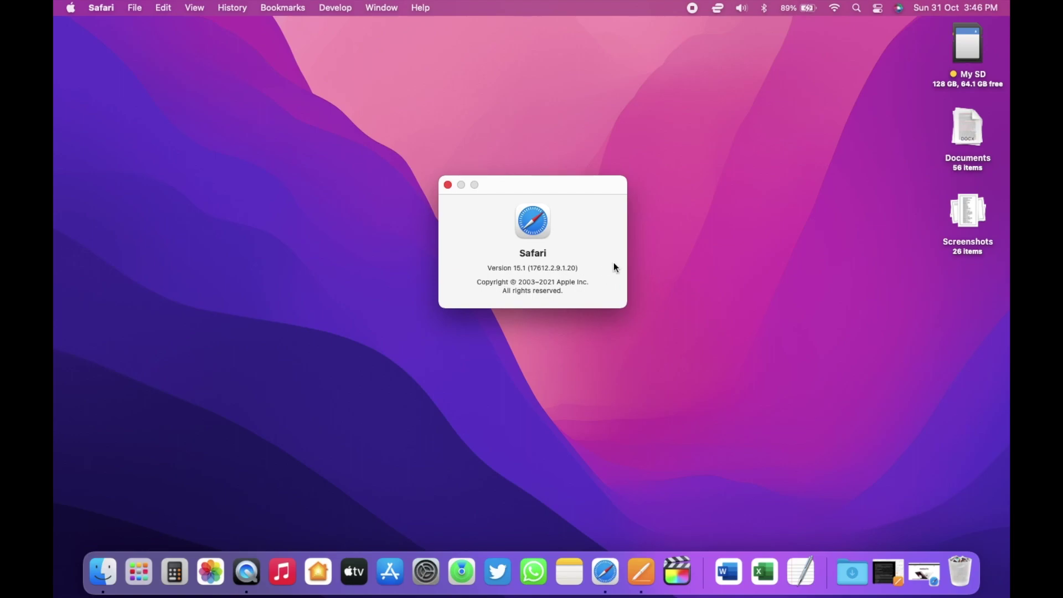
Step: Close the Safari version dialog and reopen About This Mac to reveal build 21A559
left_click(447, 185)
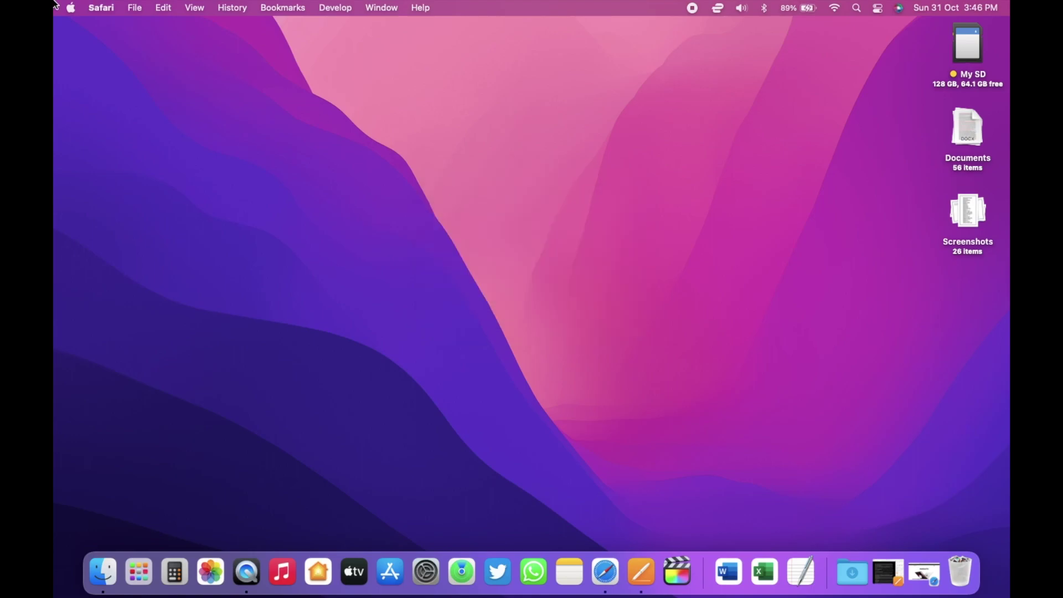
left_click(71, 8)
left_click(77, 27)
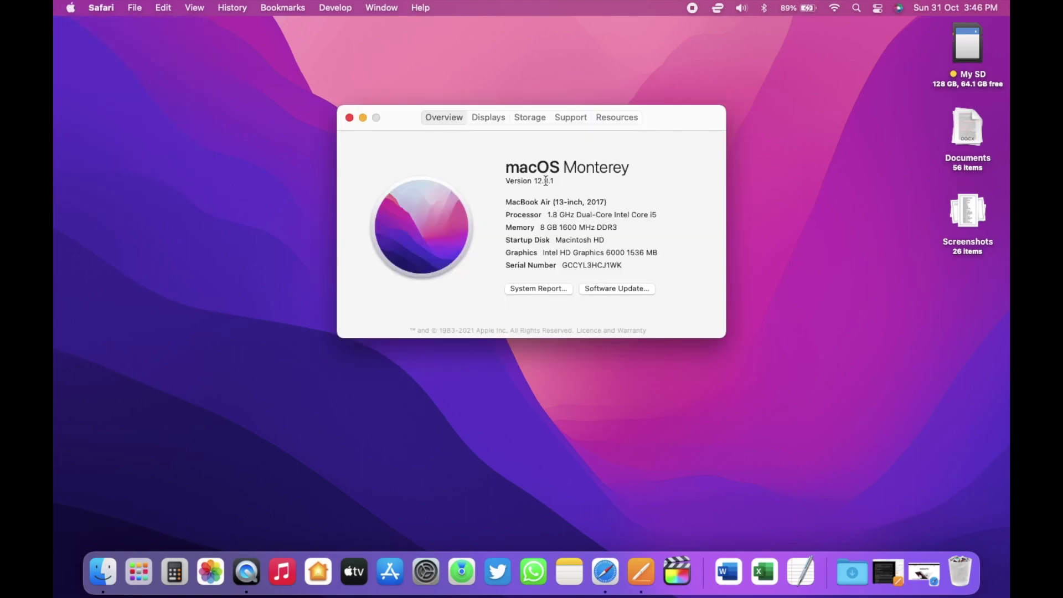
left_click(546, 181)
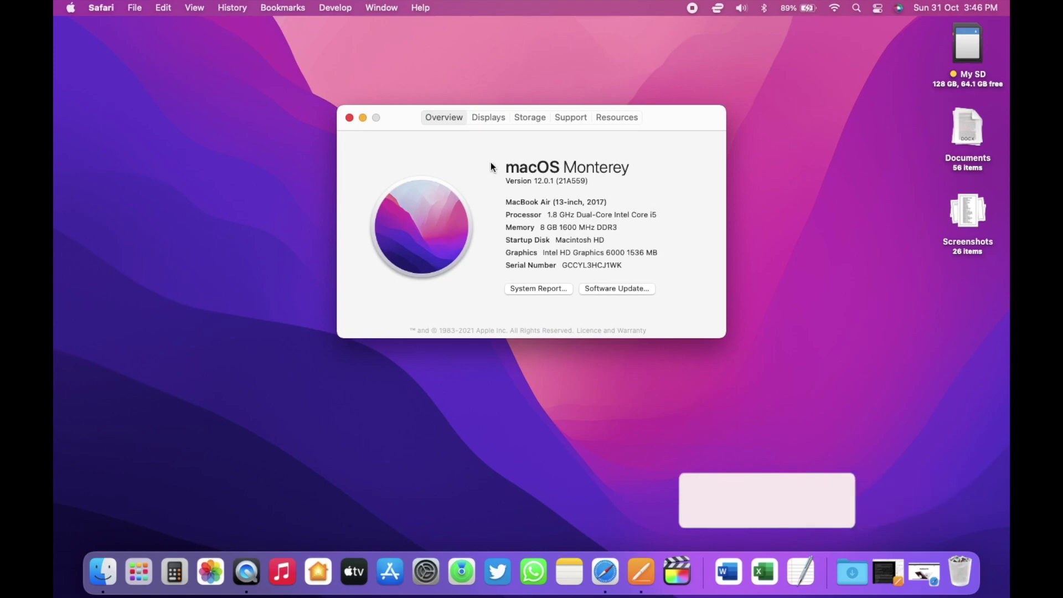
Step: Confirm in Software Update that macOS Monterey 12.0.1 is current, then restore the minimised Safari window
left_click(350, 118)
left_click(71, 7)
left_click(81, 47)
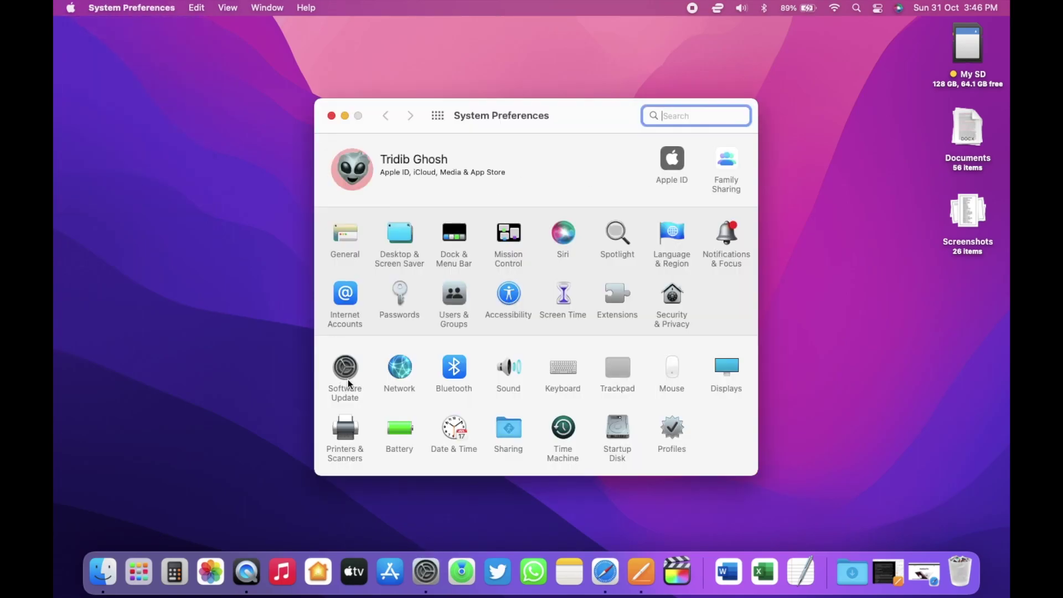
left_click(348, 376)
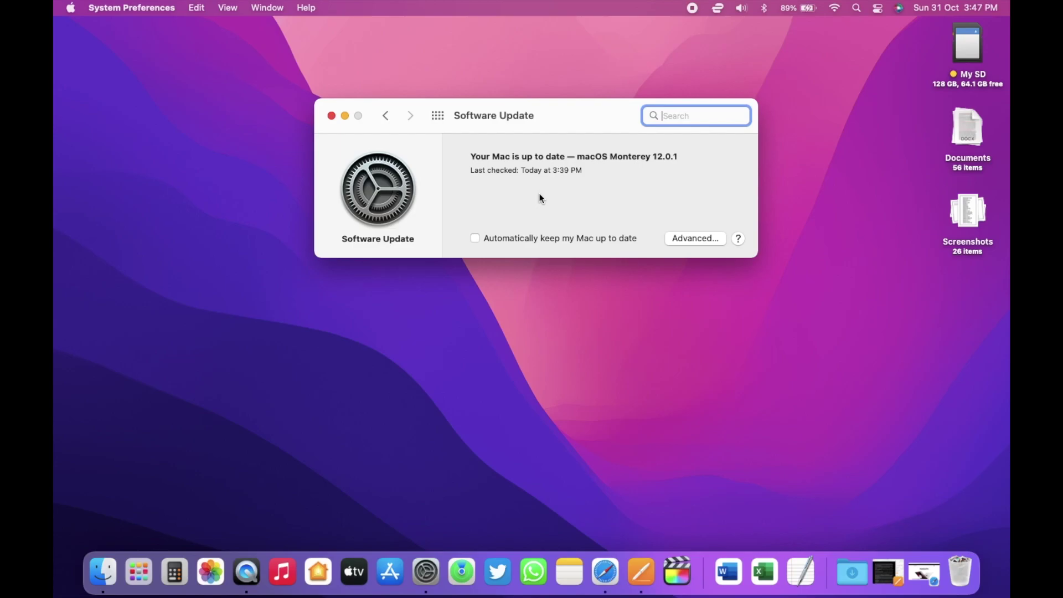
left_click(331, 116)
left_click(917, 567)
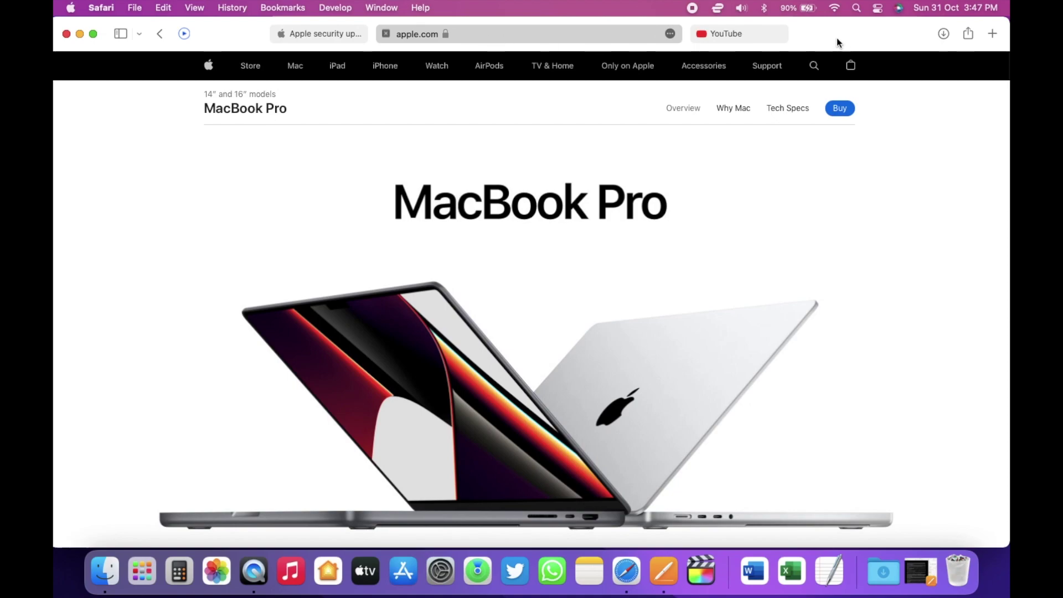
Step: Show Safari's About window with Version 15.1 (17612.2.9.1.20) and move it lower
left_click(71, 8)
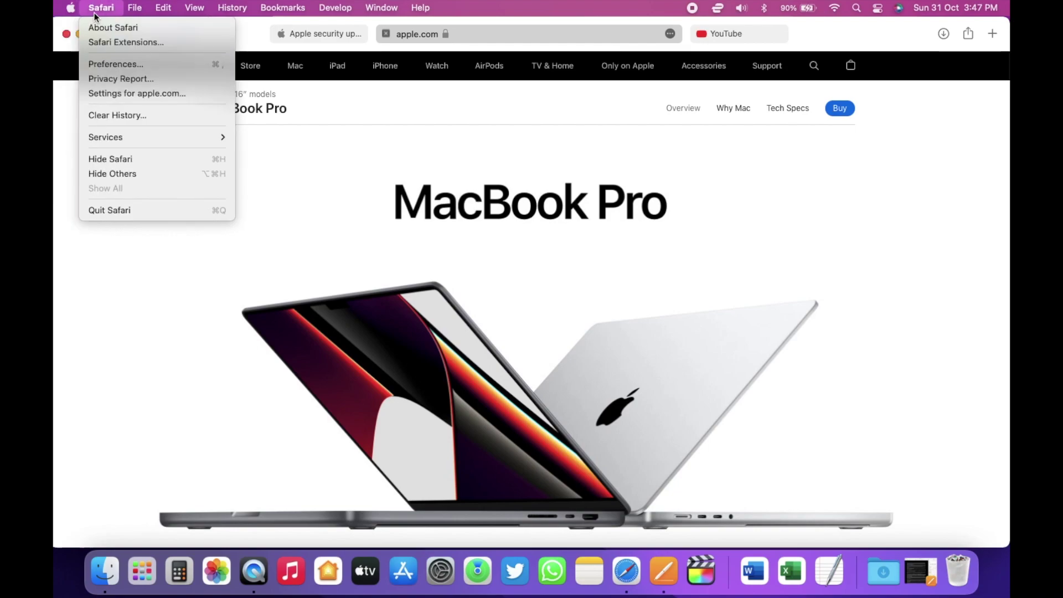
left_click(102, 27)
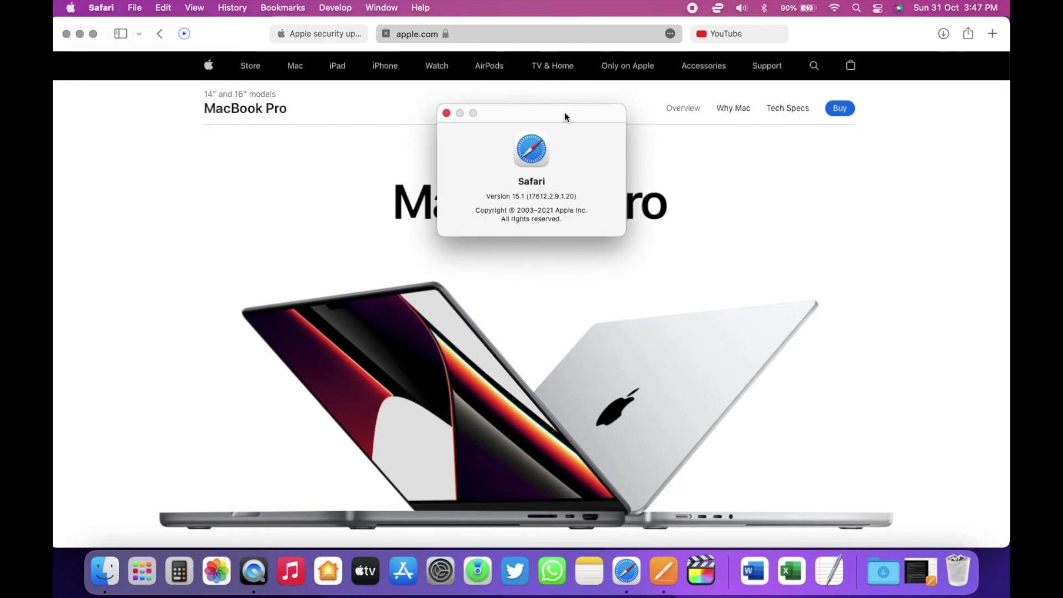
left_click_drag(563, 112, 569, 192)
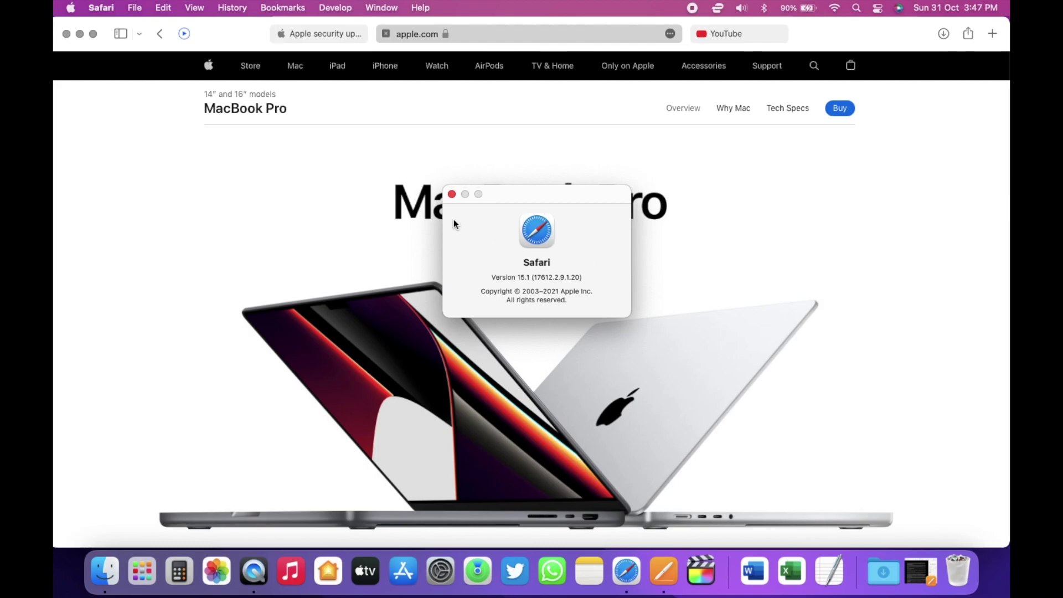
Step: Open a new Start Page tab, browse its background image choices, then return to the MacBook Pro tab
left_click(453, 195)
key("super+t")
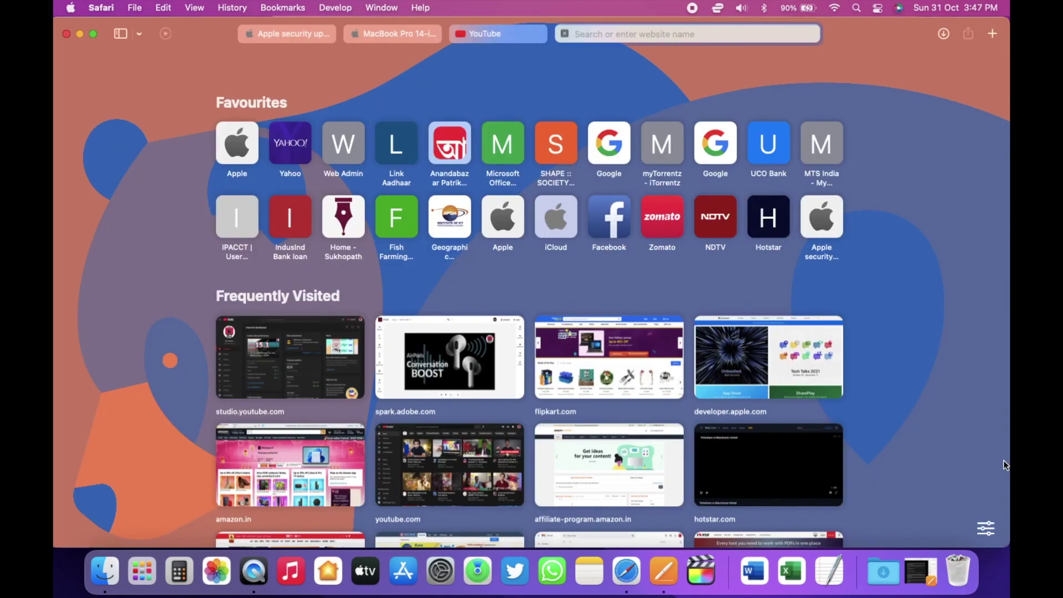
left_click(984, 529)
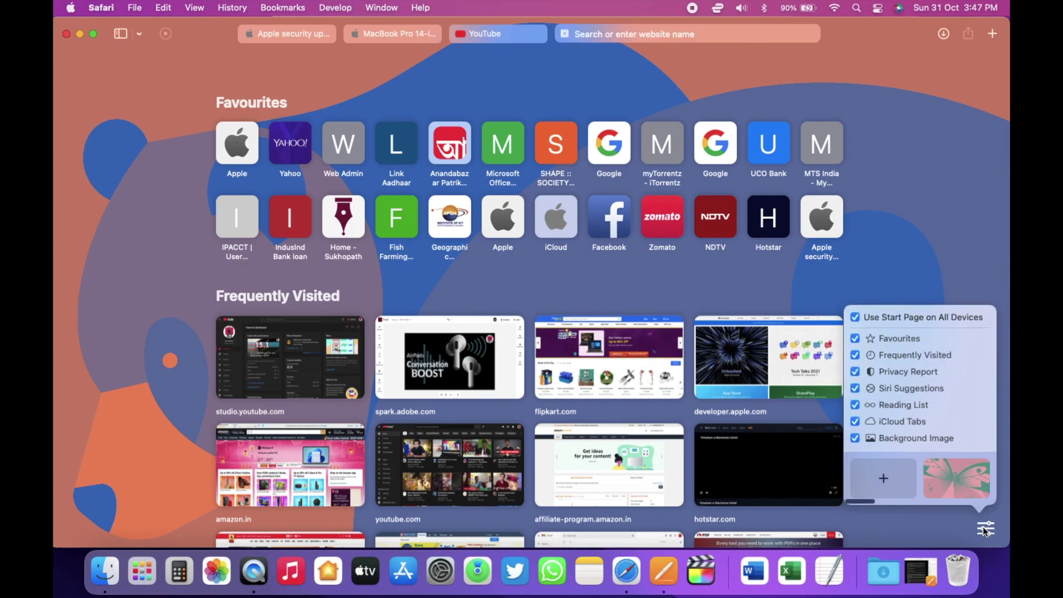
scroll(950, 480, "right", 5)
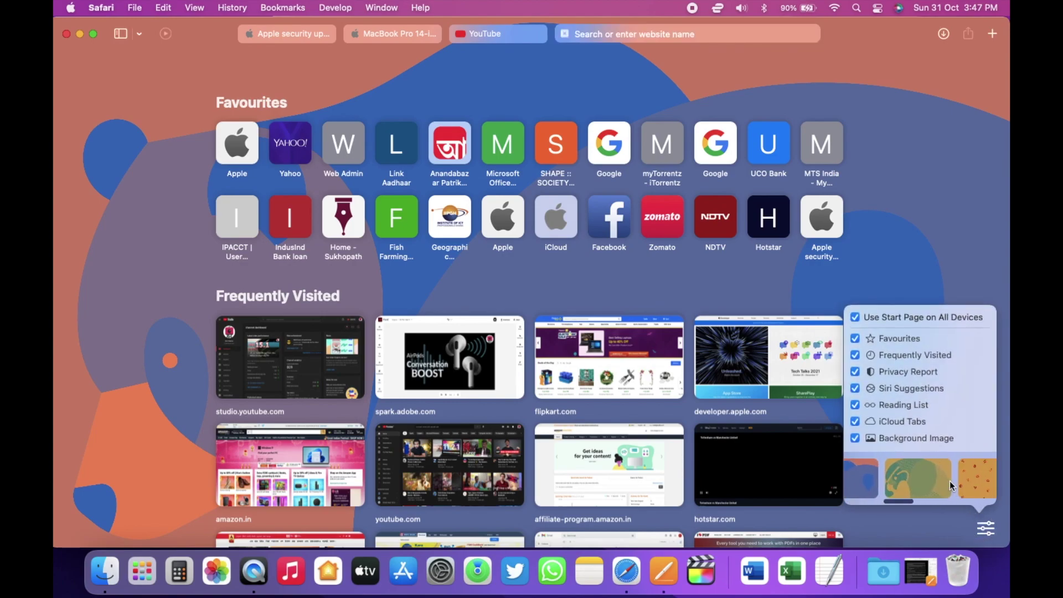
scroll(950, 482, "right", 5)
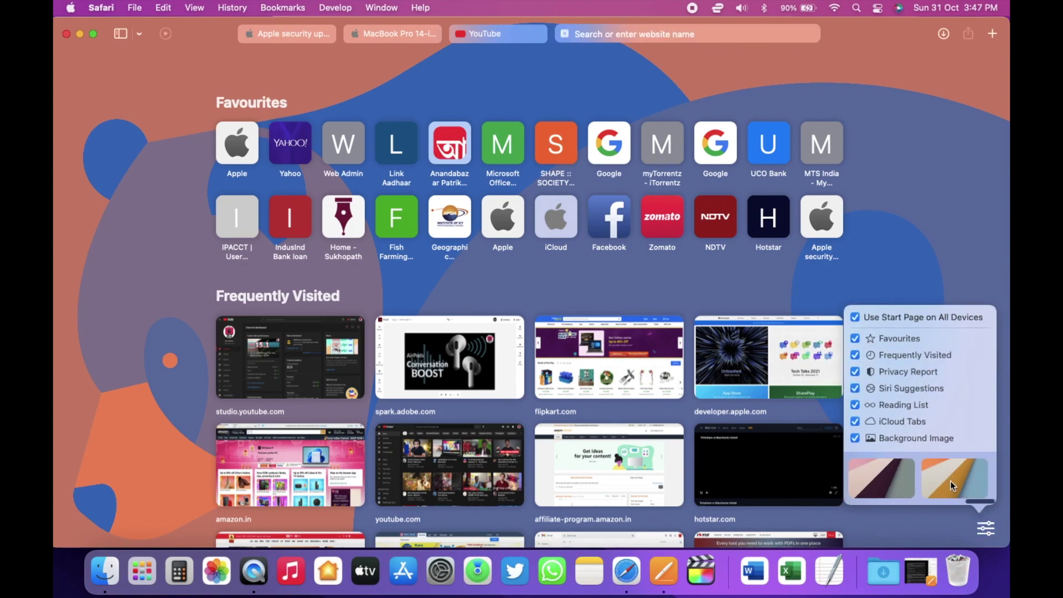
scroll(949, 480, "left", 10)
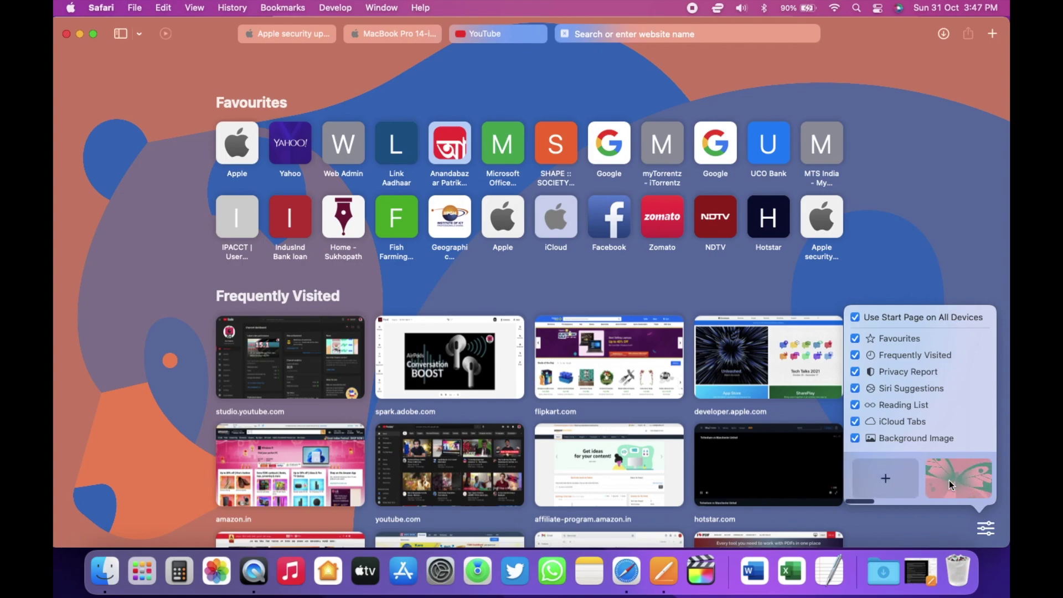
key("ctrl+shift+Tab")
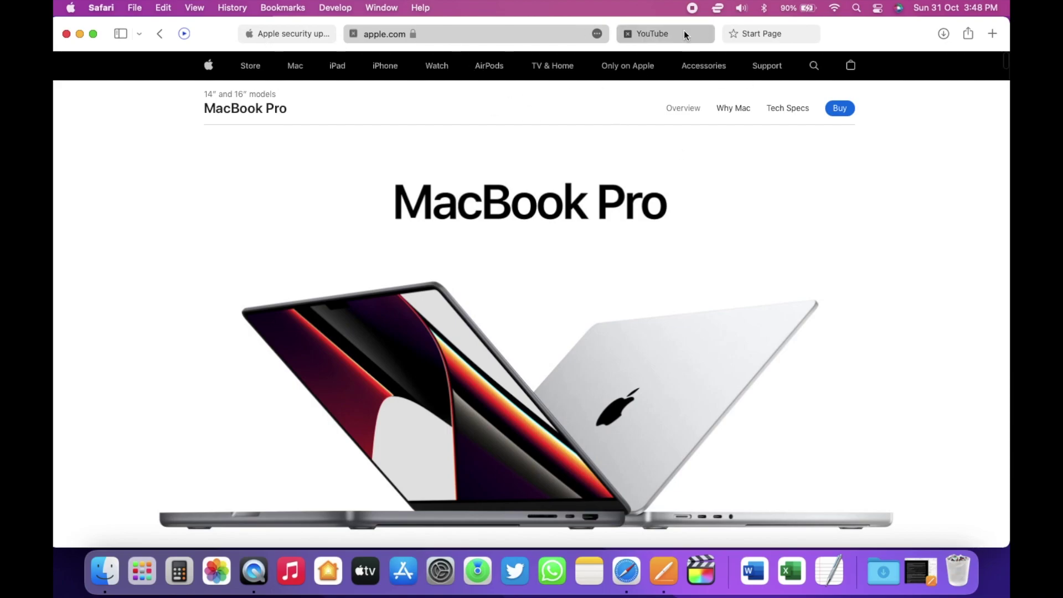
Step: Flip through the Start Page and YouTube tabs, ending on the apple.com MacBook Pro tab
left_click(769, 34)
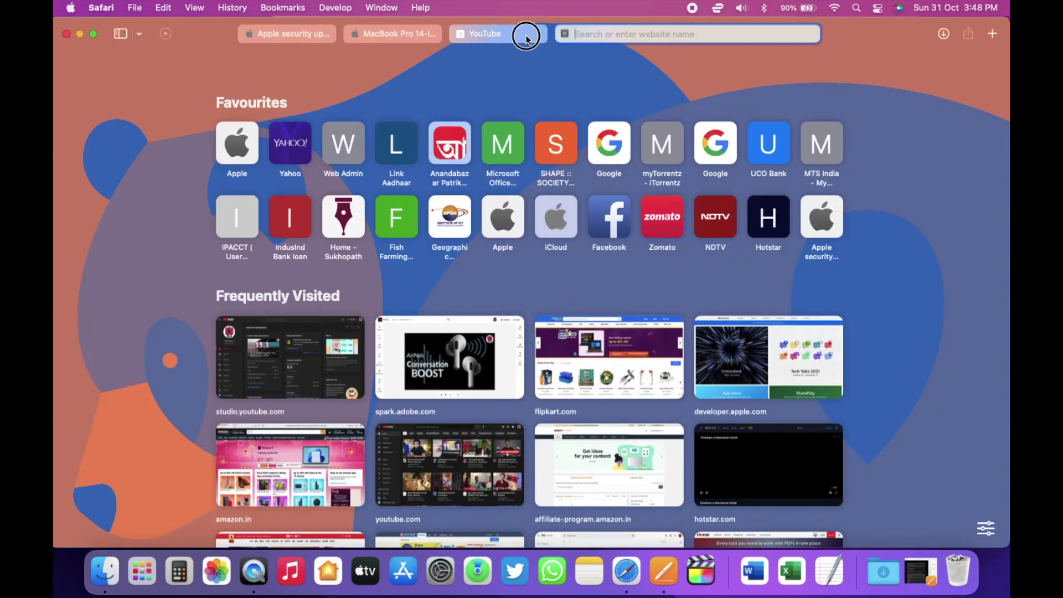
left_click(532, 35)
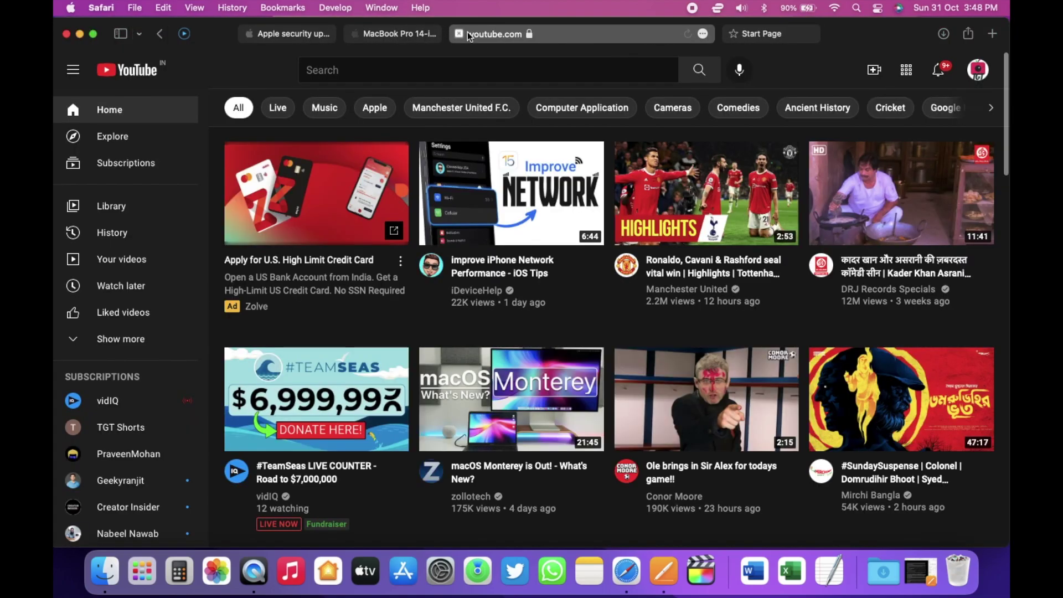
left_click(768, 34)
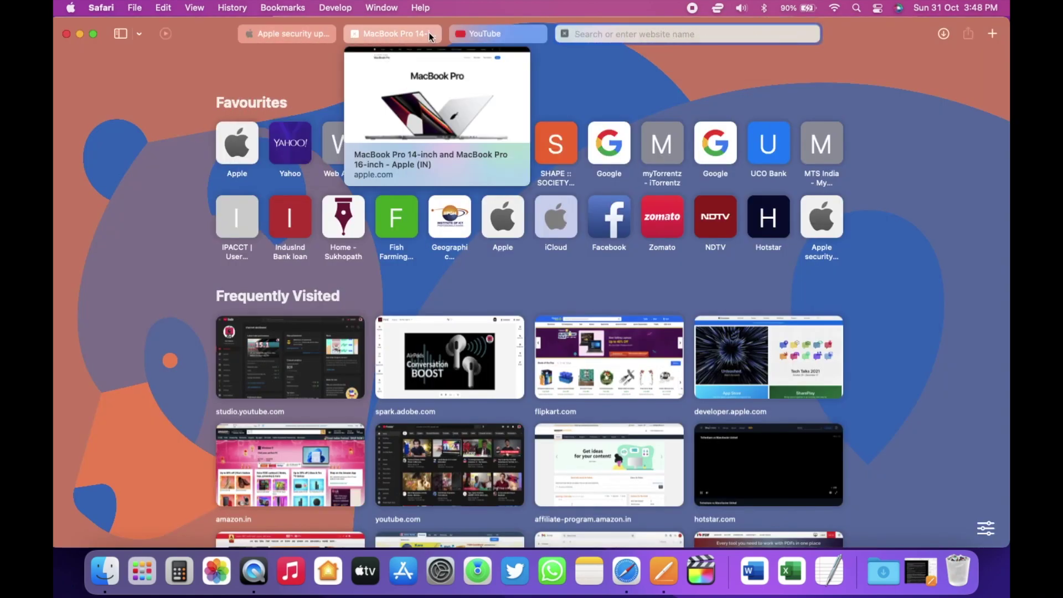
mouse_move(311, 34)
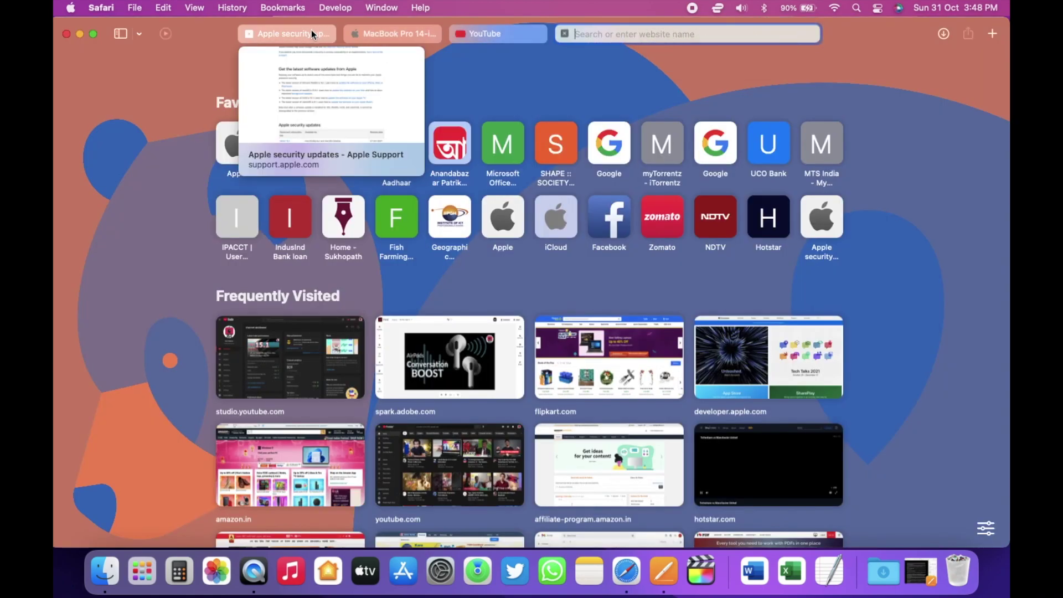
left_click(407, 34)
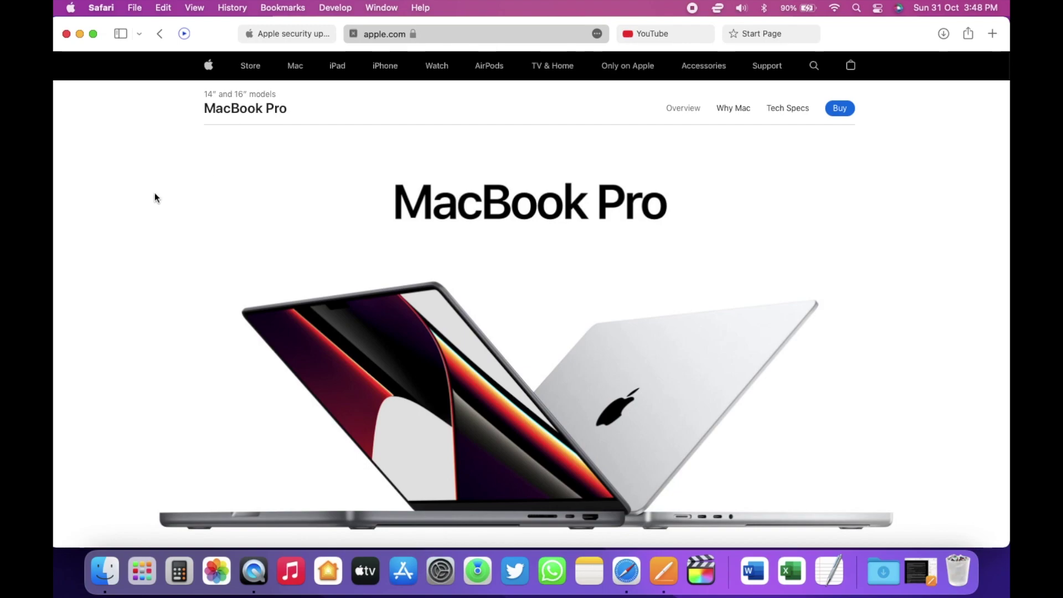
Step: Switch the tab layout to Separate in Safari's Tabs preferences and try out the tabs
left_click(108, 8)
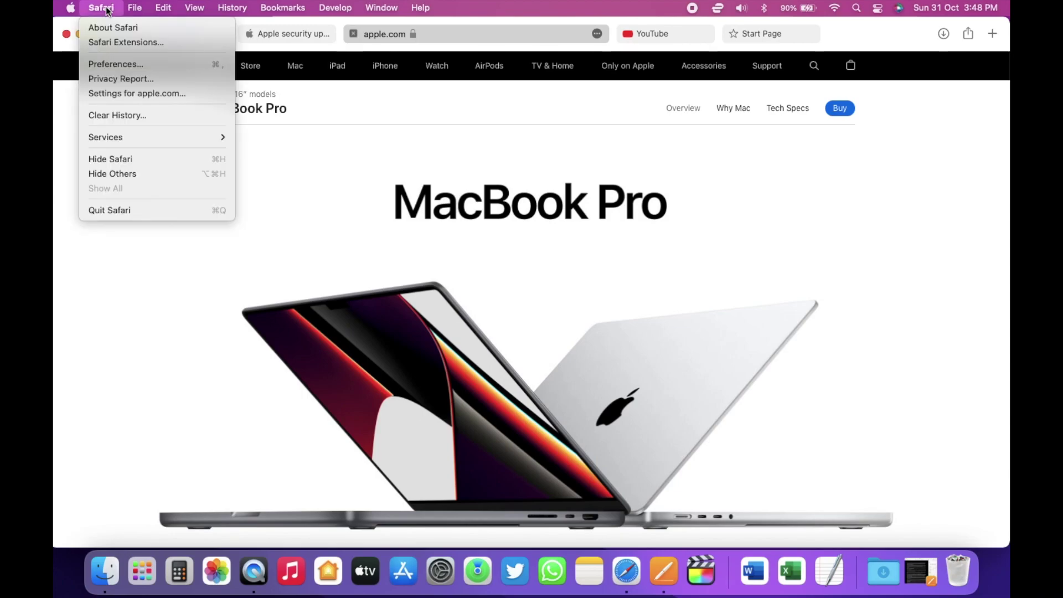
left_click(108, 65)
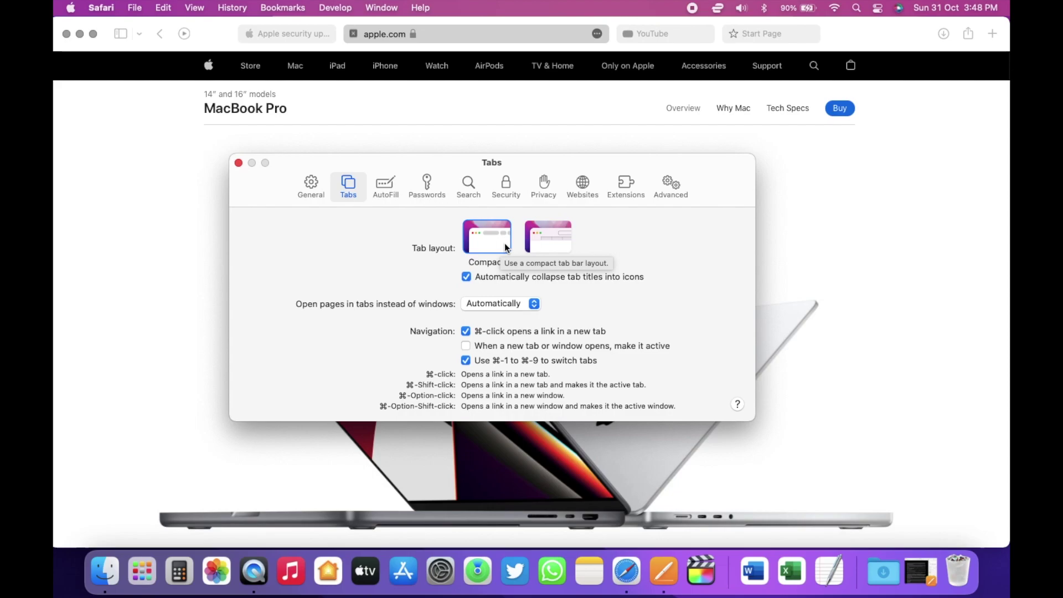
left_click(560, 247)
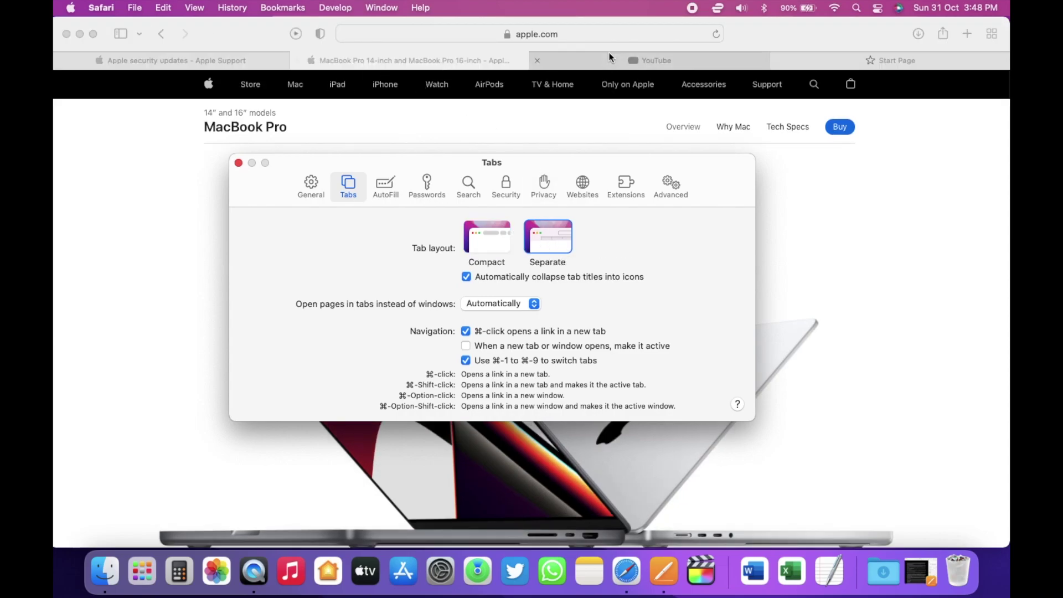
left_click(647, 59)
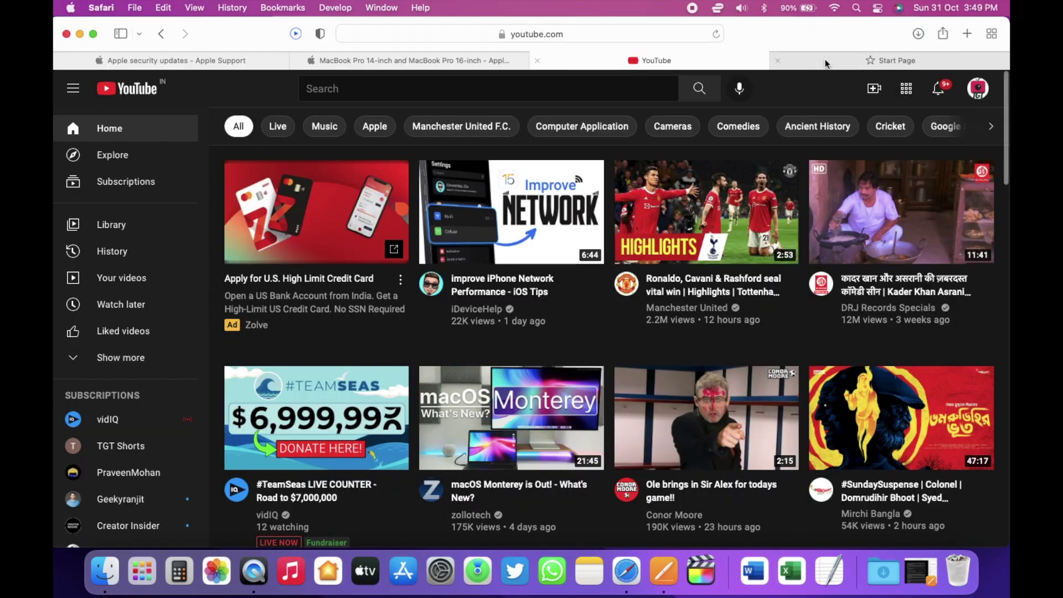
left_click(829, 62)
left_click(587, 59)
left_click(391, 62)
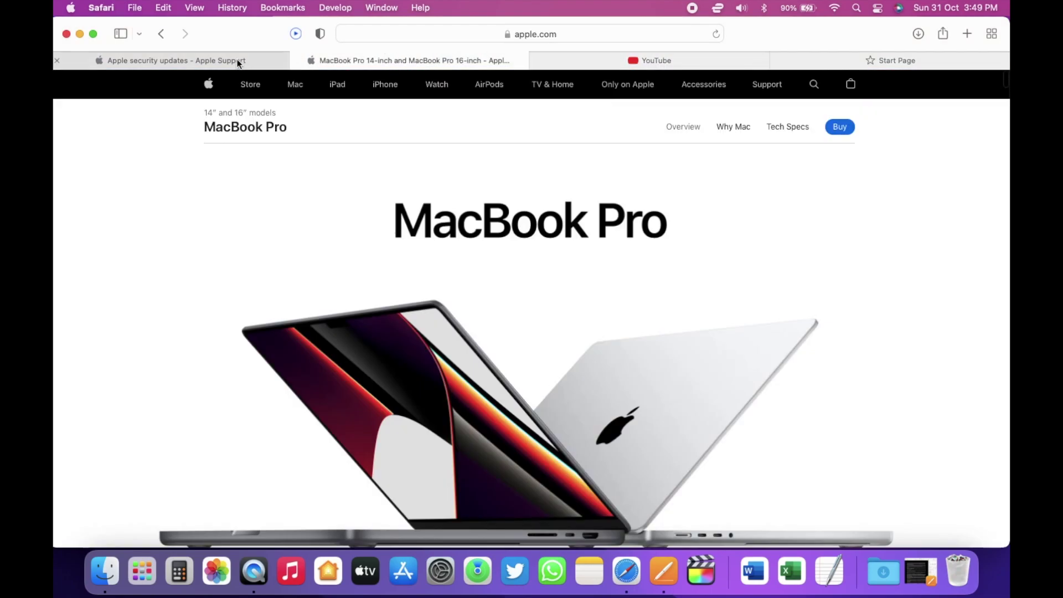
Step: Toggle the tab layout between Compact and Separate, finally settling on Compact
key("cmd+comma")
left_click(557, 220)
left_click(618, 220)
left_click(560, 222)
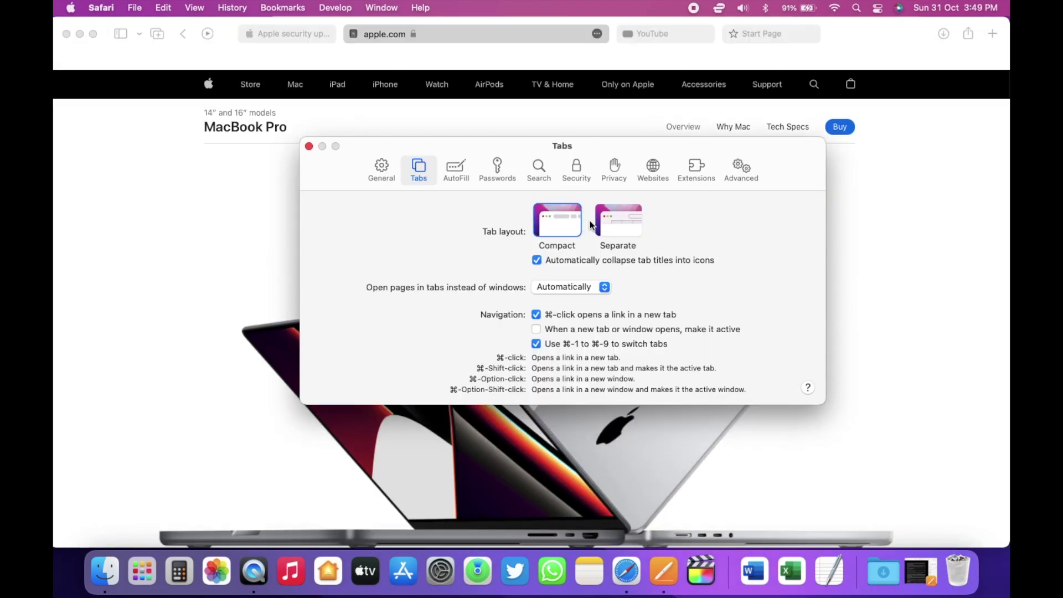
left_click(618, 220)
left_click(551, 224)
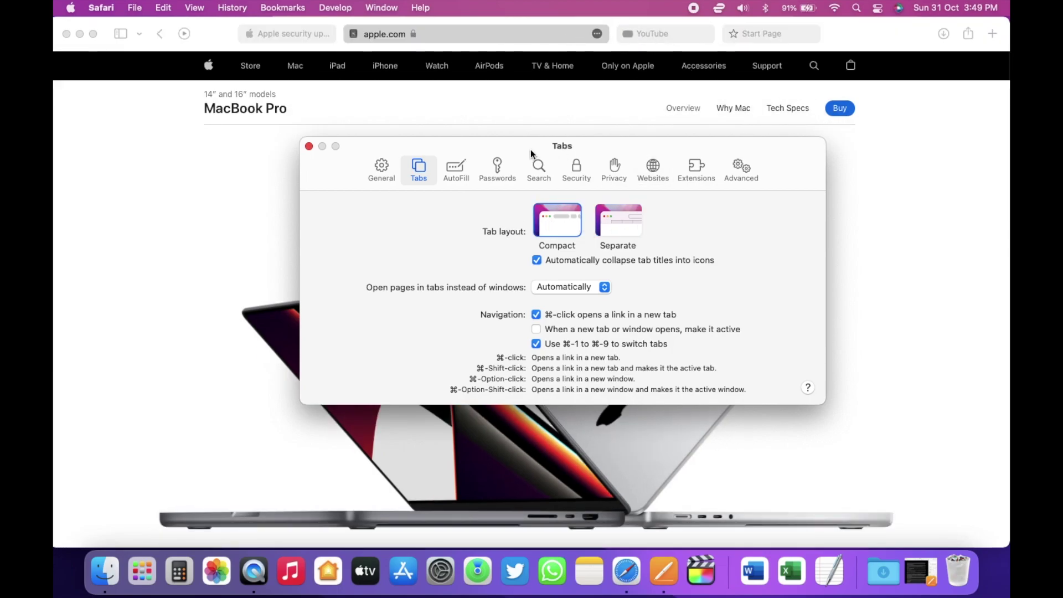
Step: Open the Safari 15.1 security content page from the security updates tab and scroll its WebKit fixes
left_click(324, 169)
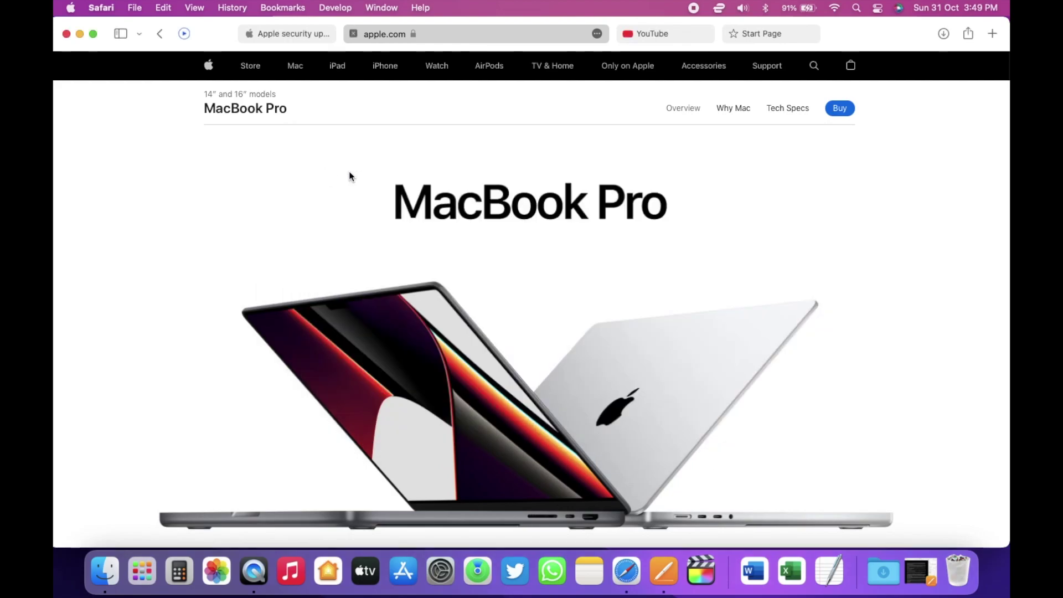
left_click(281, 34)
scroll(319, 326, "down", 5)
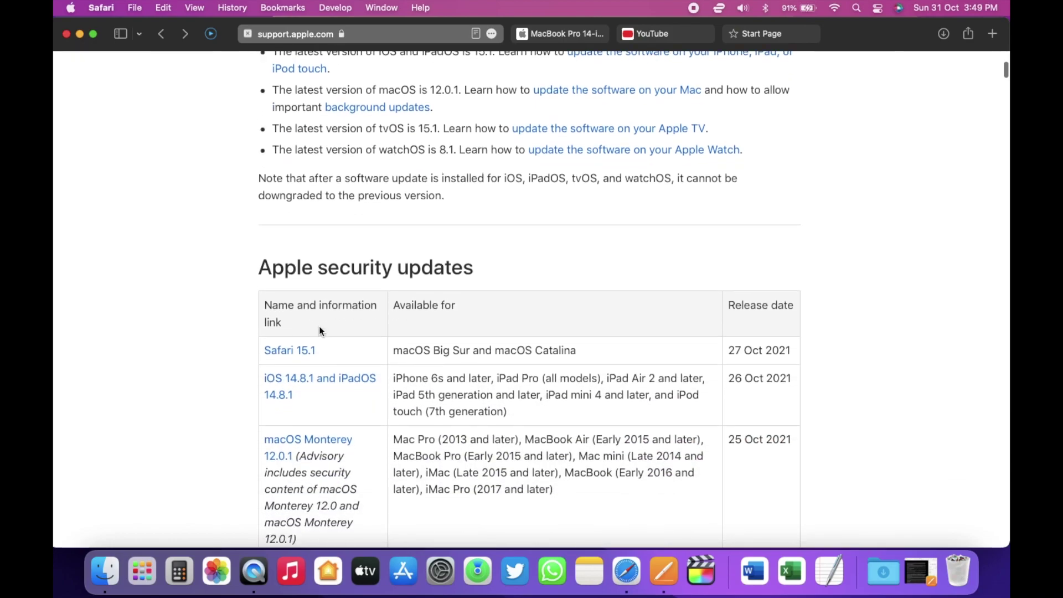
left_click(308, 350)
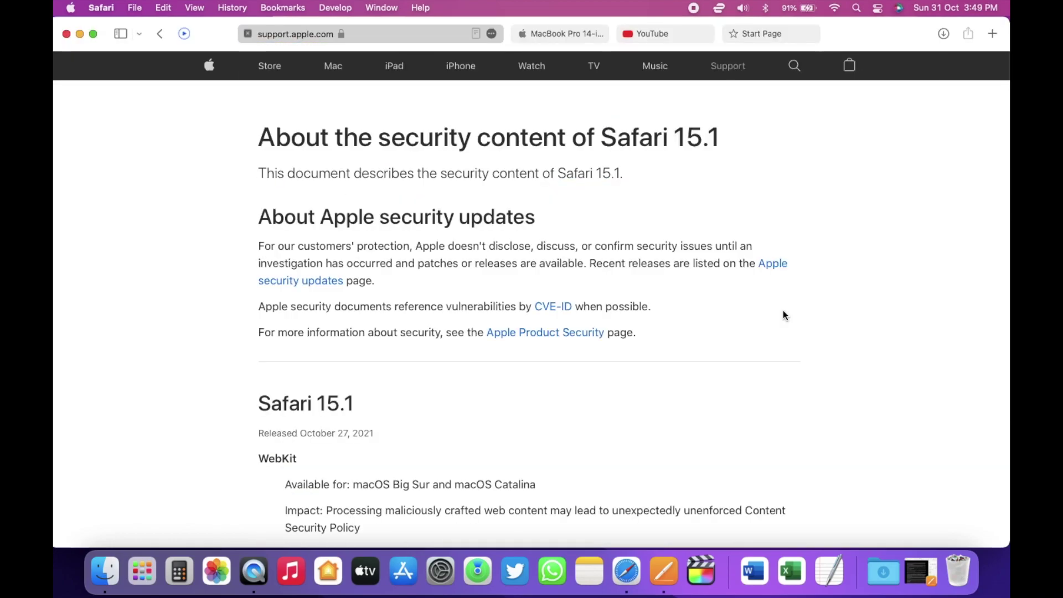
scroll(782, 314, "down", 5)
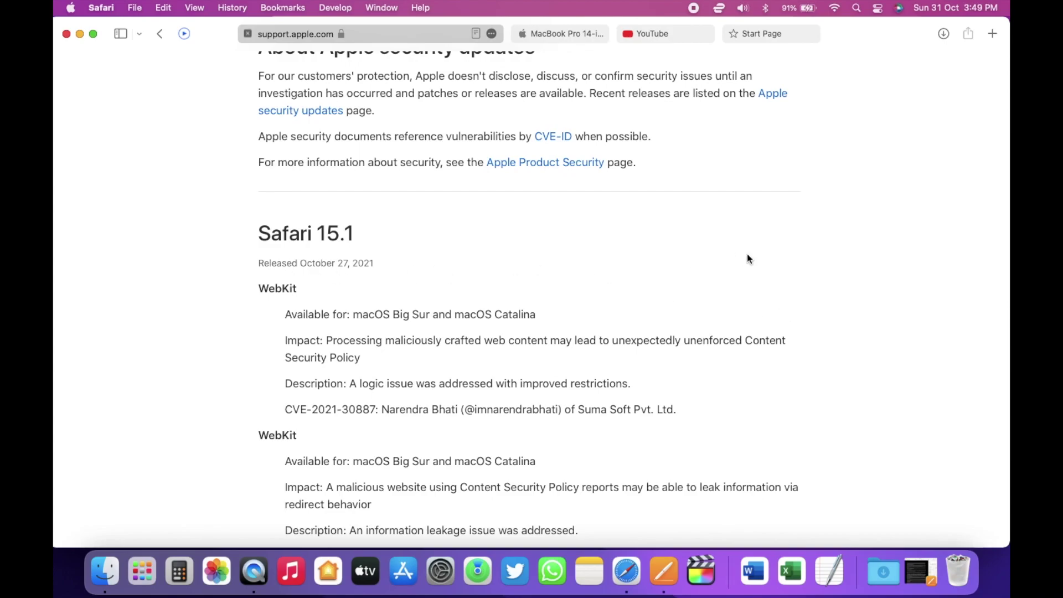
scroll(746, 258, "down", 4)
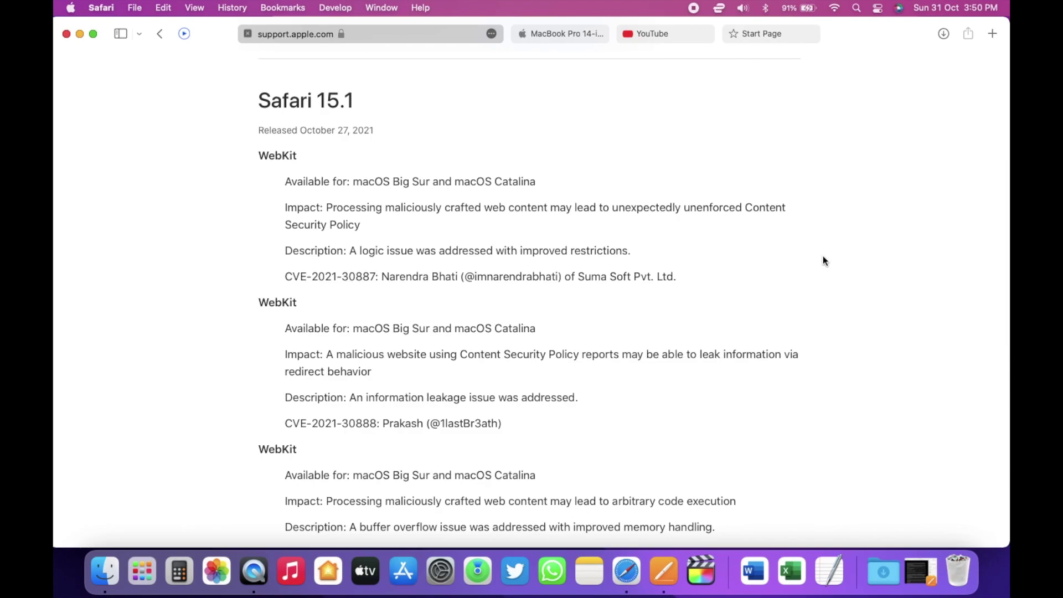
scroll(810, 263, "down", 4)
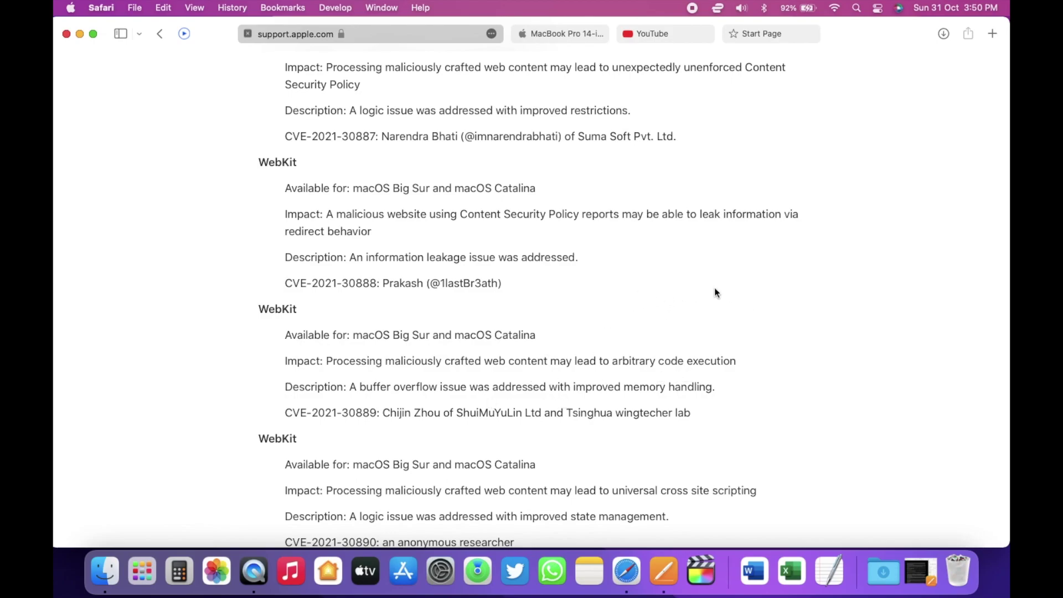
Step: Cycle through the MacBook Pro and YouTube tabs, then minimise Safari from the security updates tab
left_click(559, 33)
left_click(667, 35)
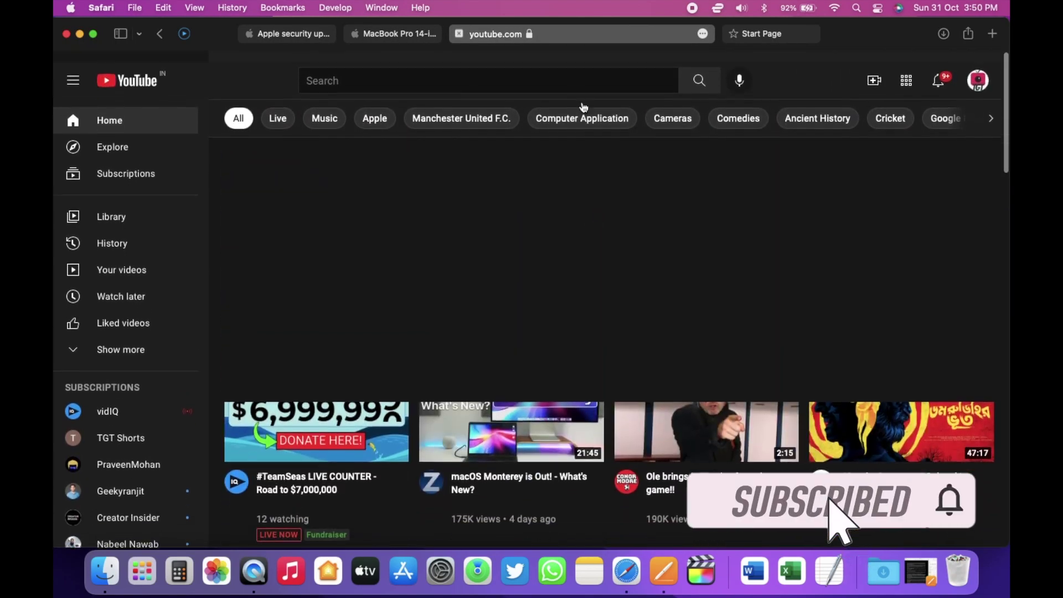
key("ctrl+shift+Tab")
scroll(607, 254, "down", 10)
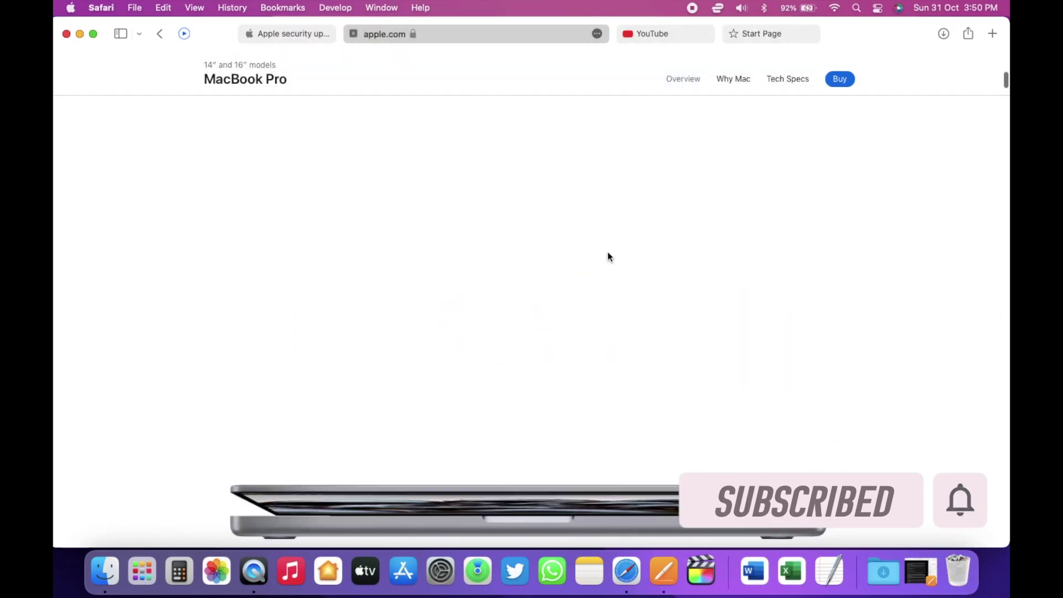
scroll(607, 253, "down", 15)
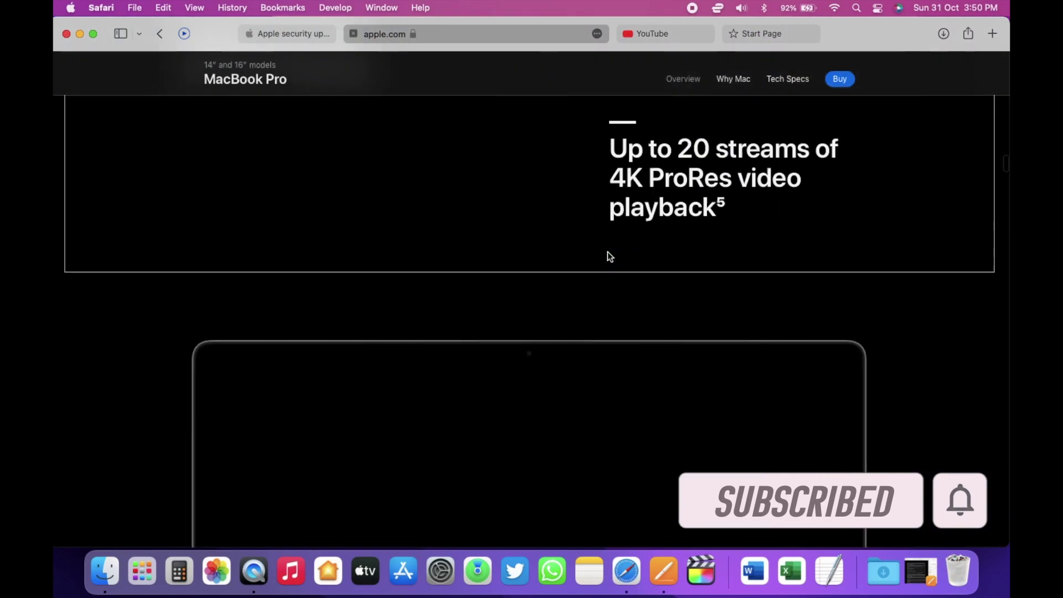
scroll(607, 252, "up", 20)
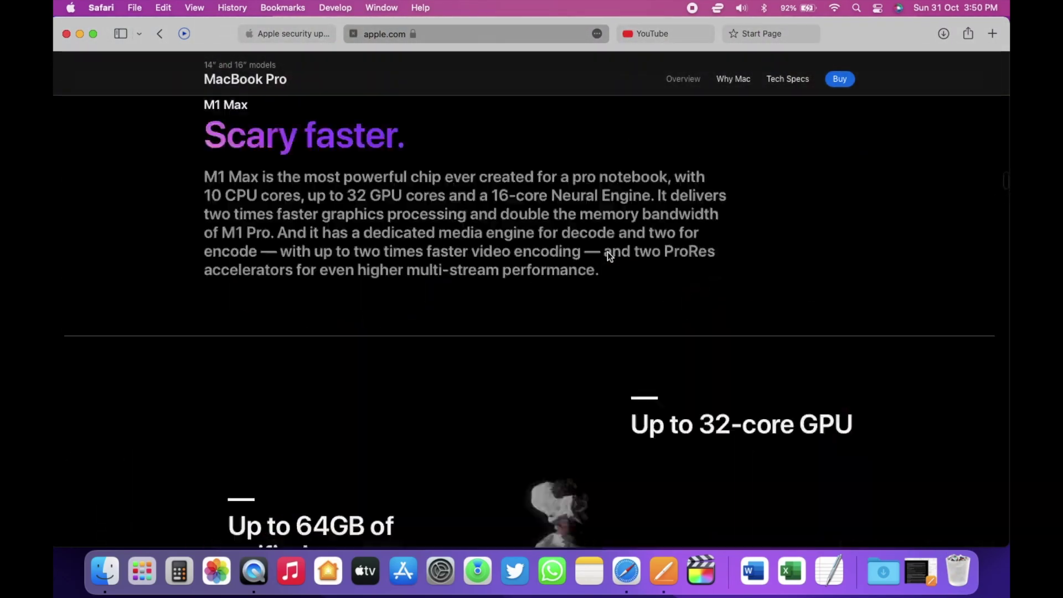
scroll(607, 256, "up", 10)
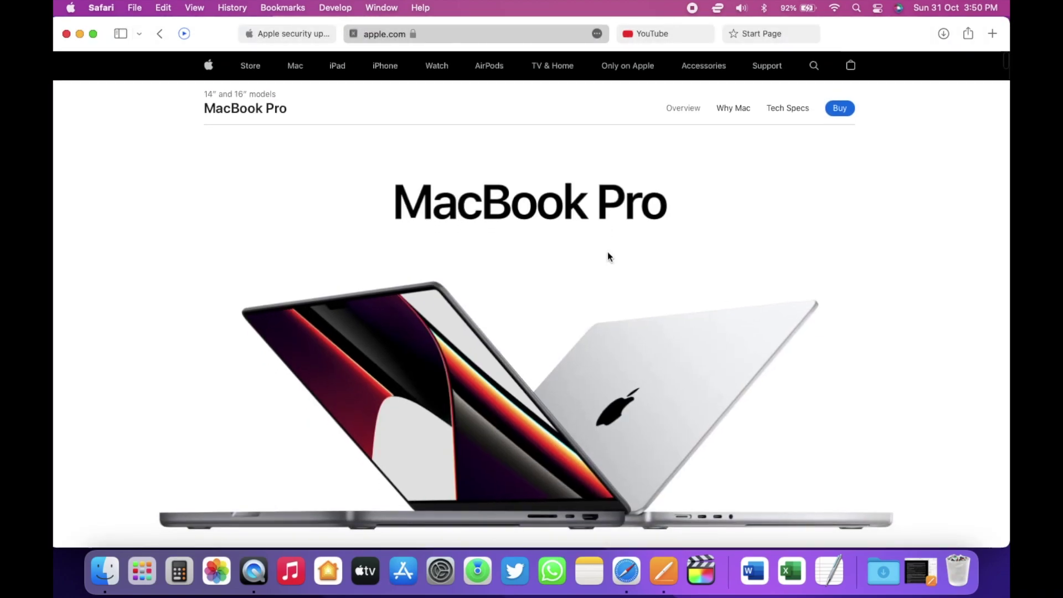
left_click(280, 34)
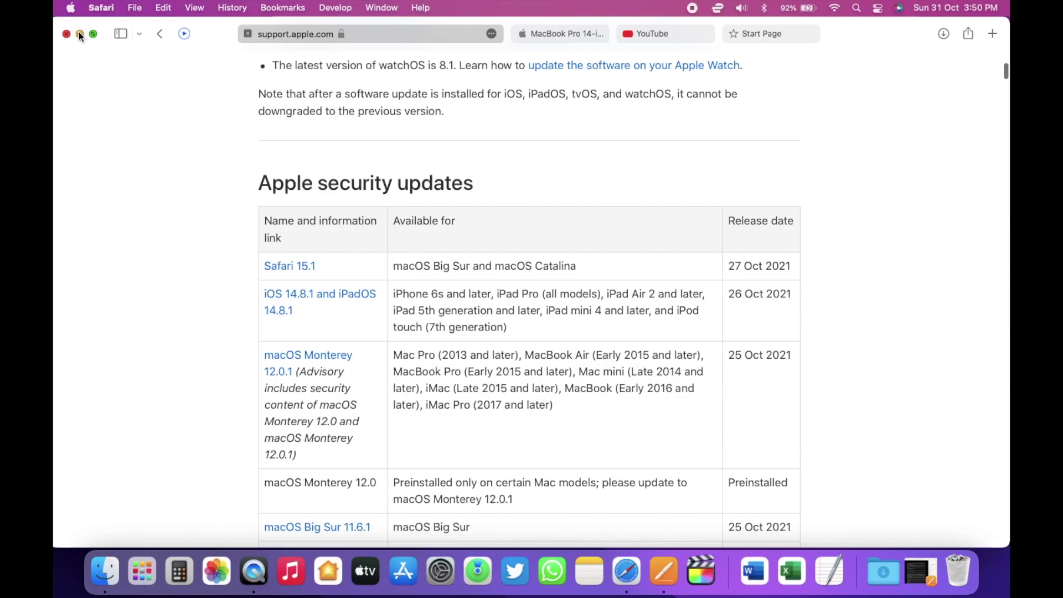
left_click(79, 33)
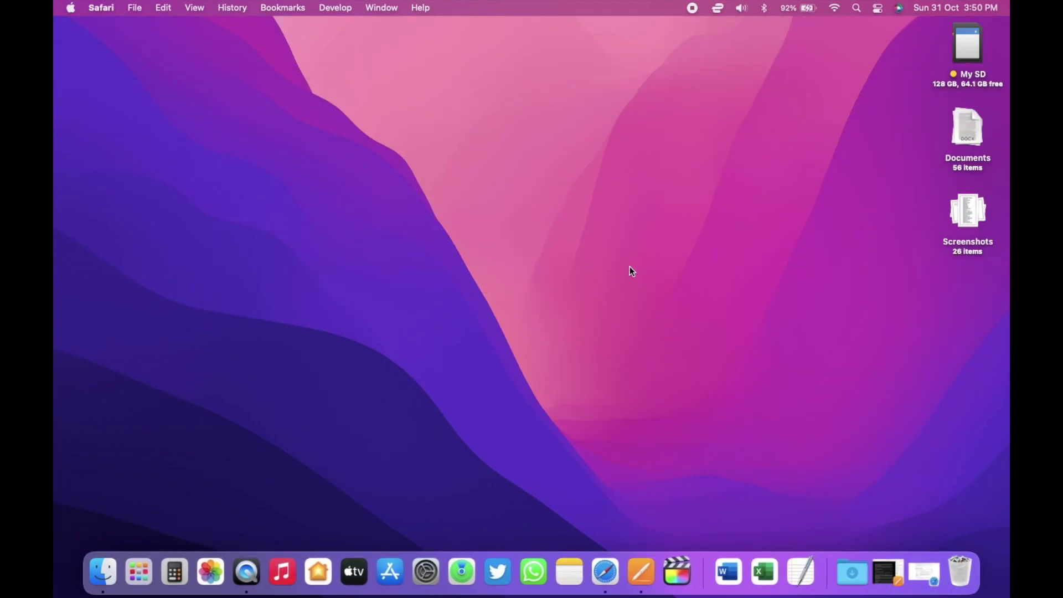